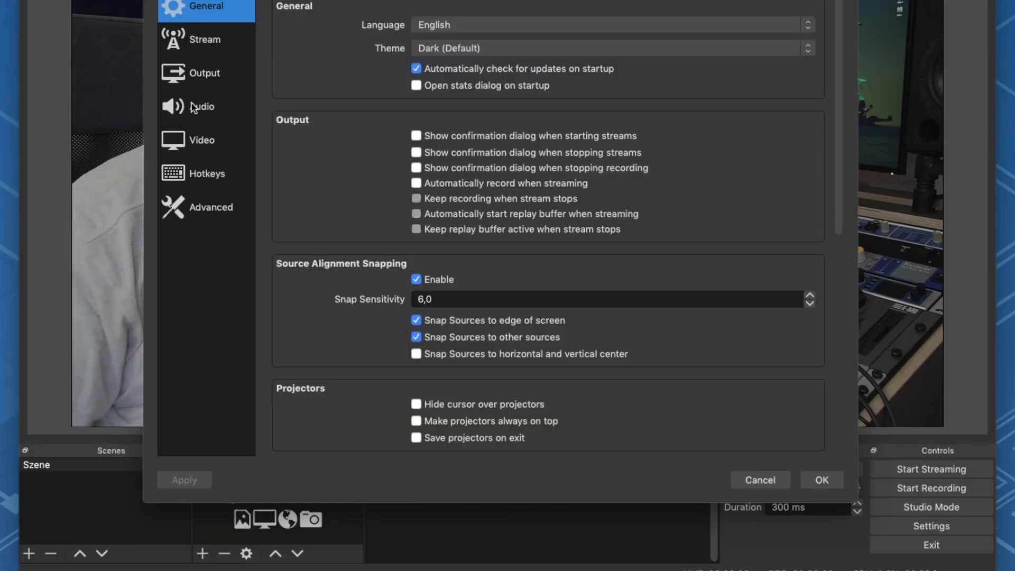
# Step: In OBS Audio settings, choose BlackHole 16ch as the Mic/Auxiliary device and confirm
pyautogui.click(194, 108)
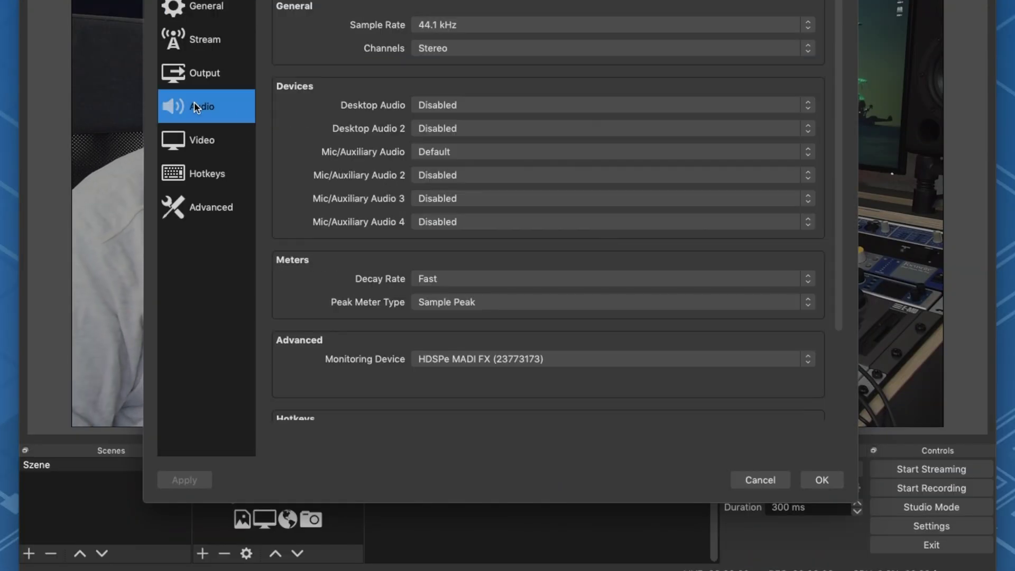
pyautogui.click(462, 153)
pyautogui.click(478, 192)
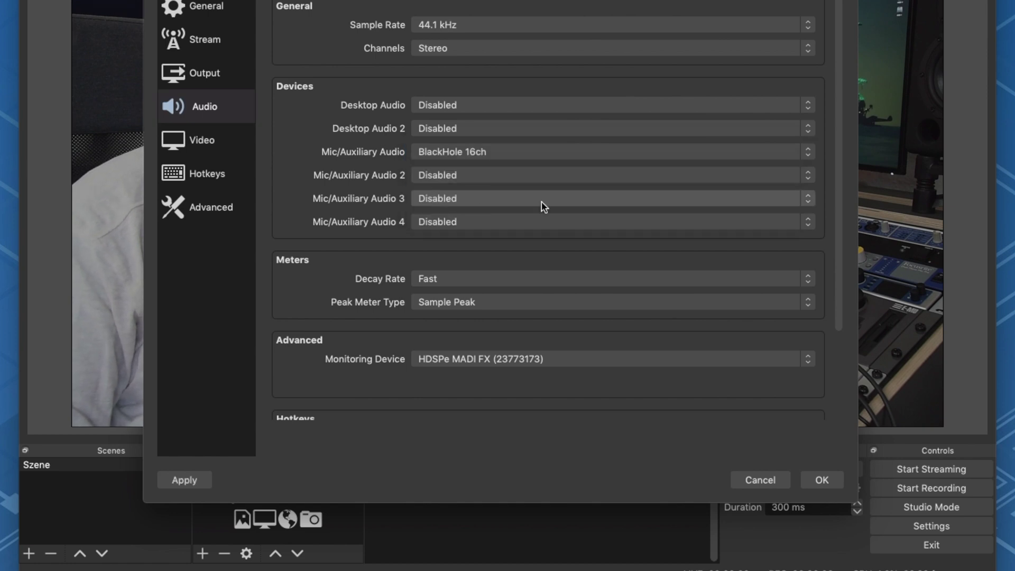
pyautogui.click(819, 480)
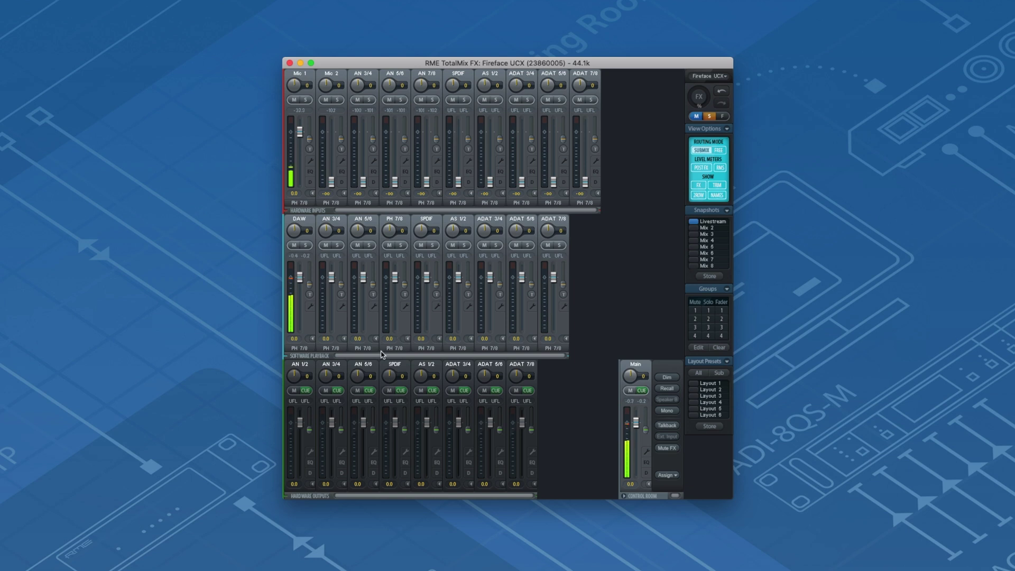
# Step: Show the AN 3/4 submix, switch its Loopback on then off again, and close its settings
pyautogui.click(333, 369)
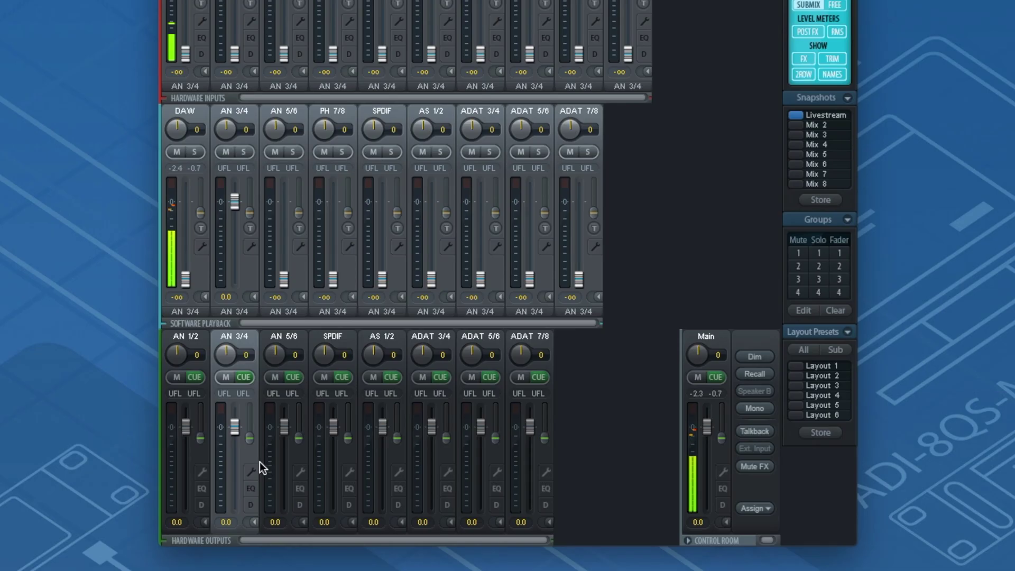
pyautogui.click(343, 450)
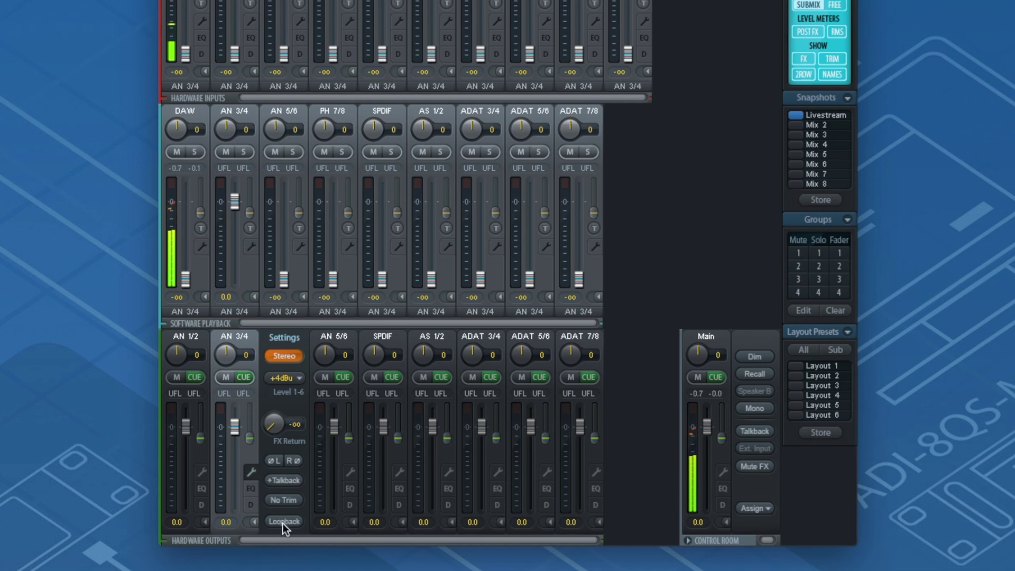
pyautogui.click(283, 522)
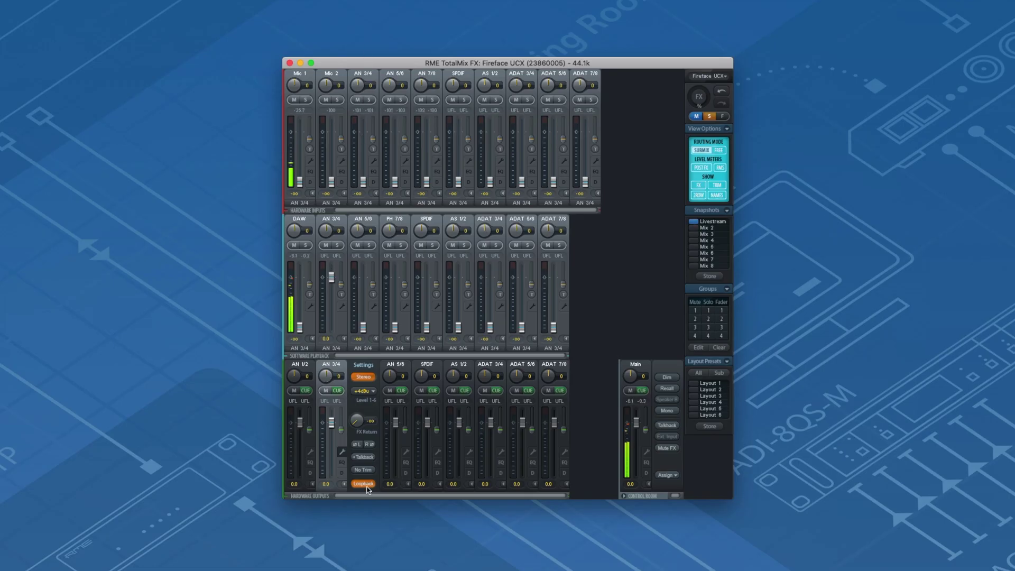
pyautogui.click(366, 486)
pyautogui.click(342, 454)
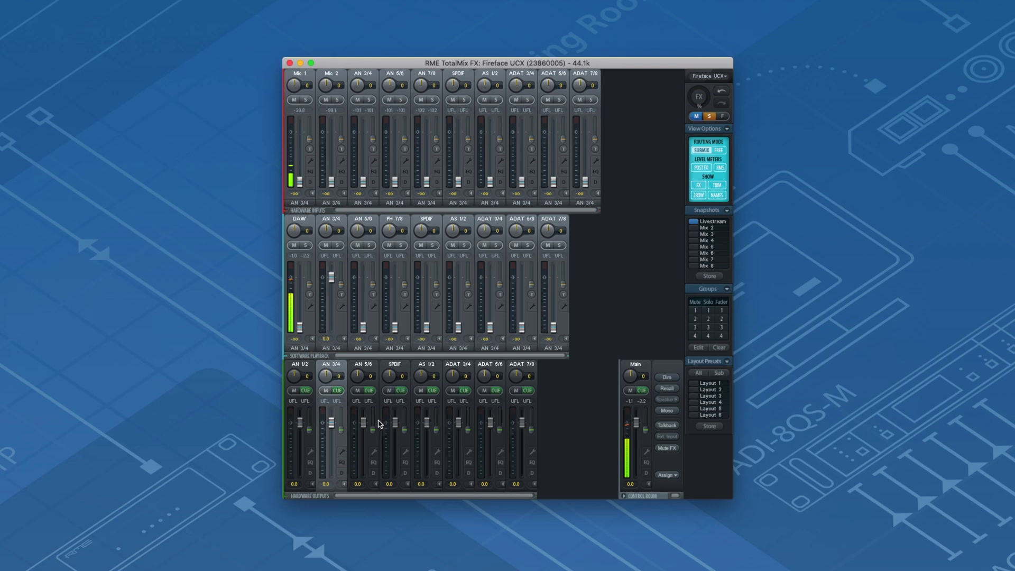
# Step: Move from the AN 1/2 submix to ADAT 3/4 and enable Loopback in its settings
pyautogui.click(303, 374)
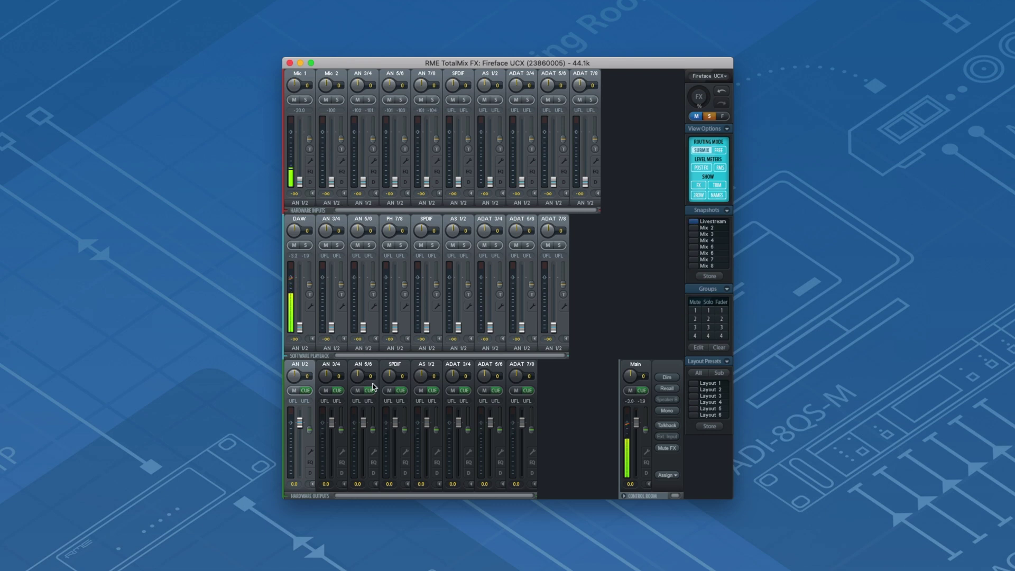
pyautogui.click(457, 364)
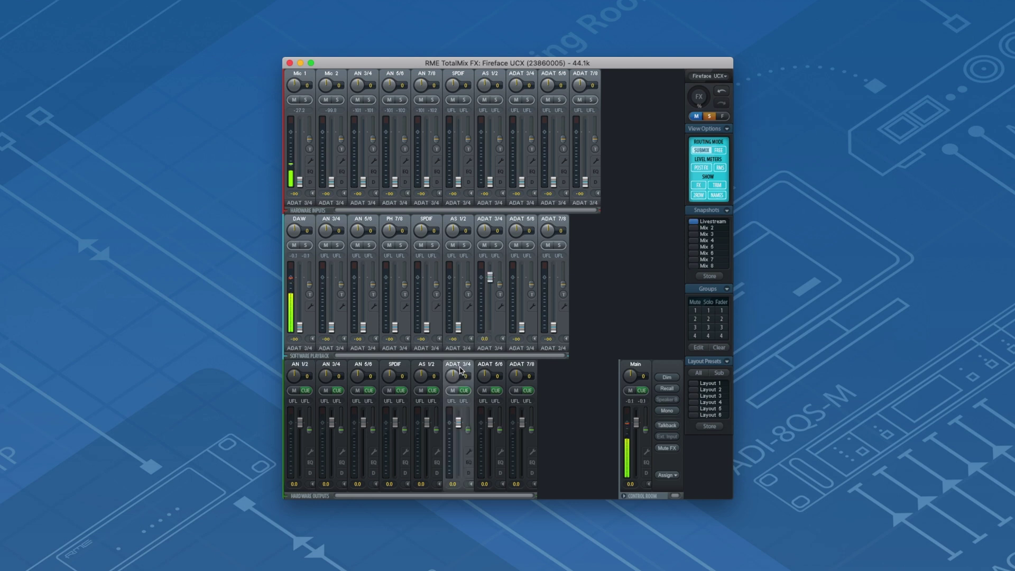
pyautogui.click(468, 454)
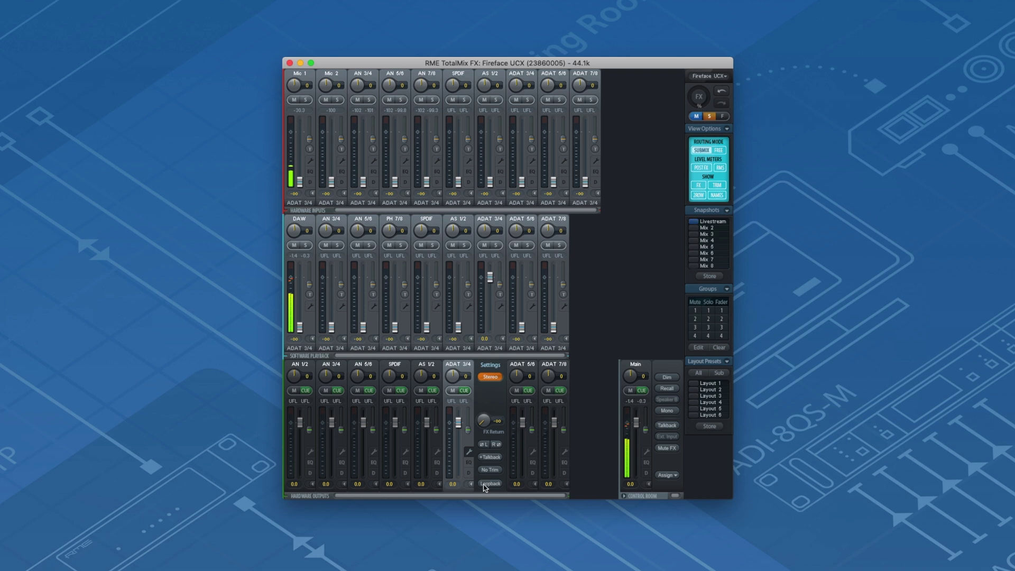
pyautogui.click(484, 483)
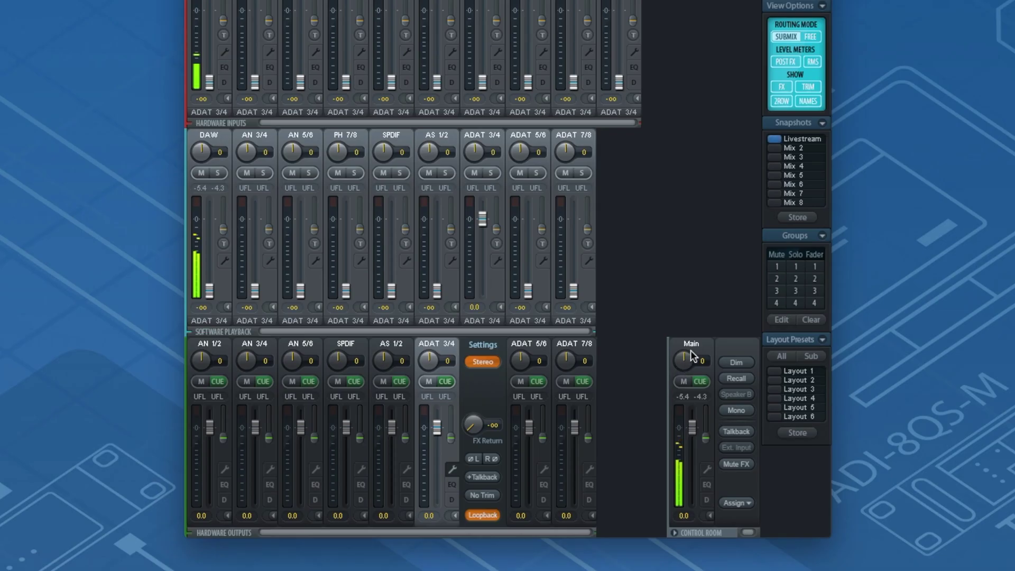
# Step: Copy the Main output mix and set ADAT 3/4 to Mirror of Output Main
pyautogui.click(693, 354)
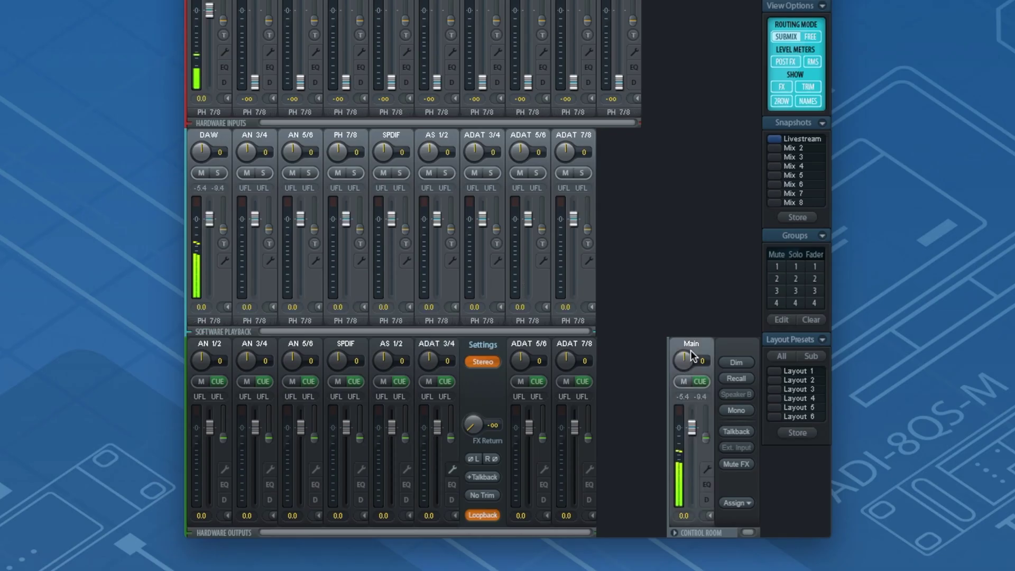
pyautogui.rightClick(692, 351)
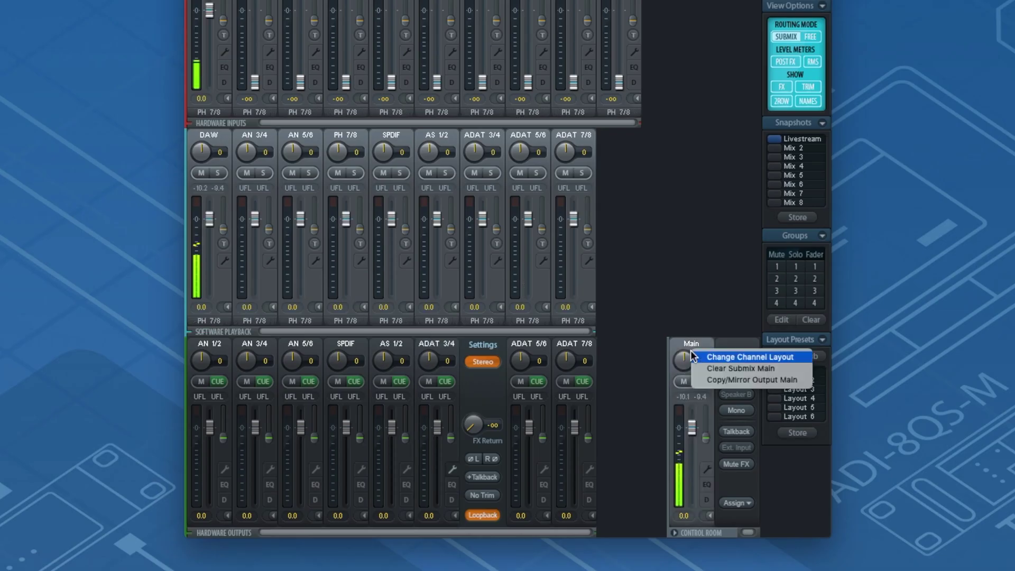
pyautogui.click(716, 380)
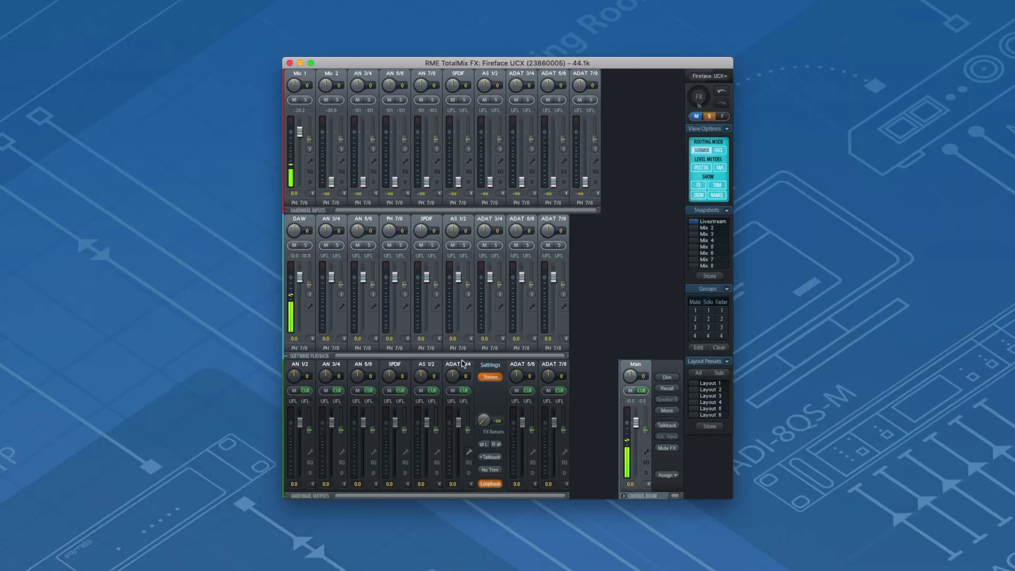
pyautogui.click(462, 363)
pyautogui.rightClick(462, 363)
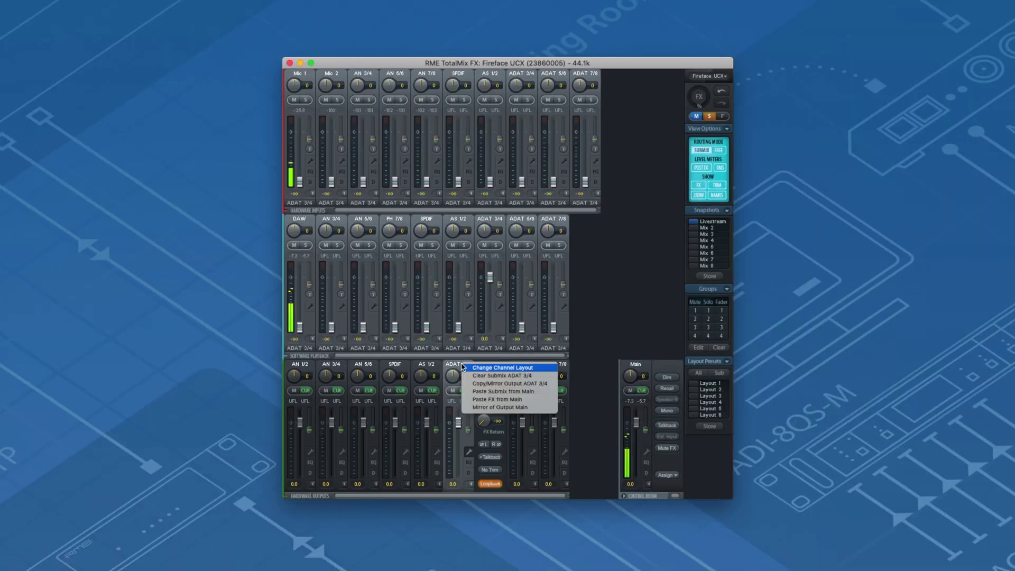
pyautogui.click(475, 407)
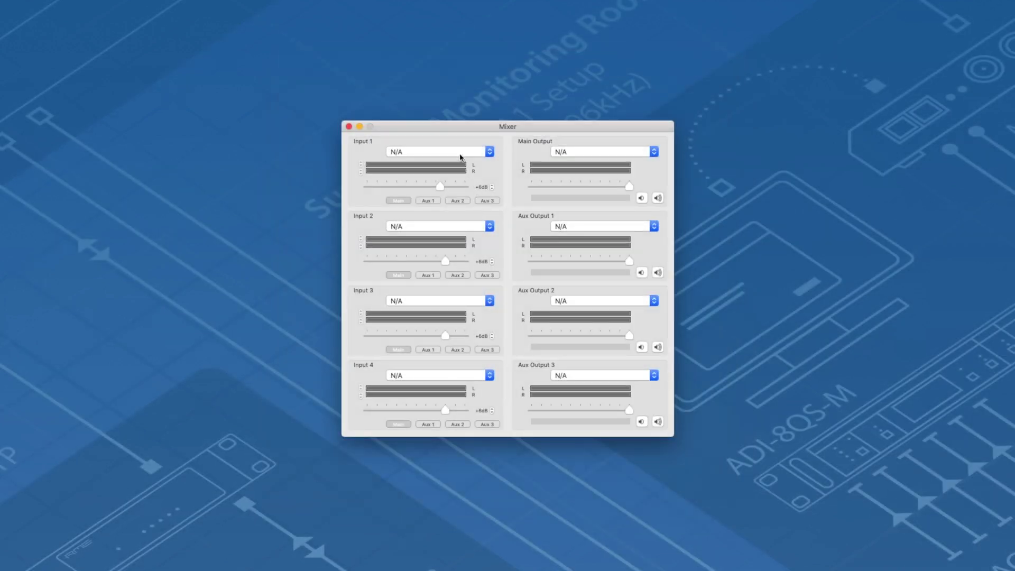
# Step: Feed LadioCast Input 1 from Fireface UCX channels 13/14 and output to BlackHole 16ch
pyautogui.click(460, 154)
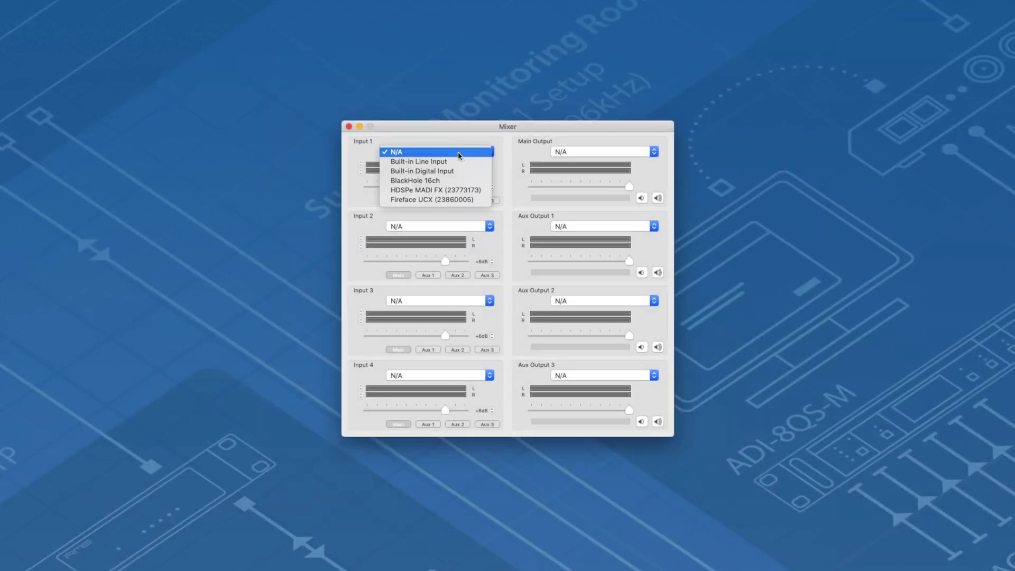
pyautogui.click(463, 200)
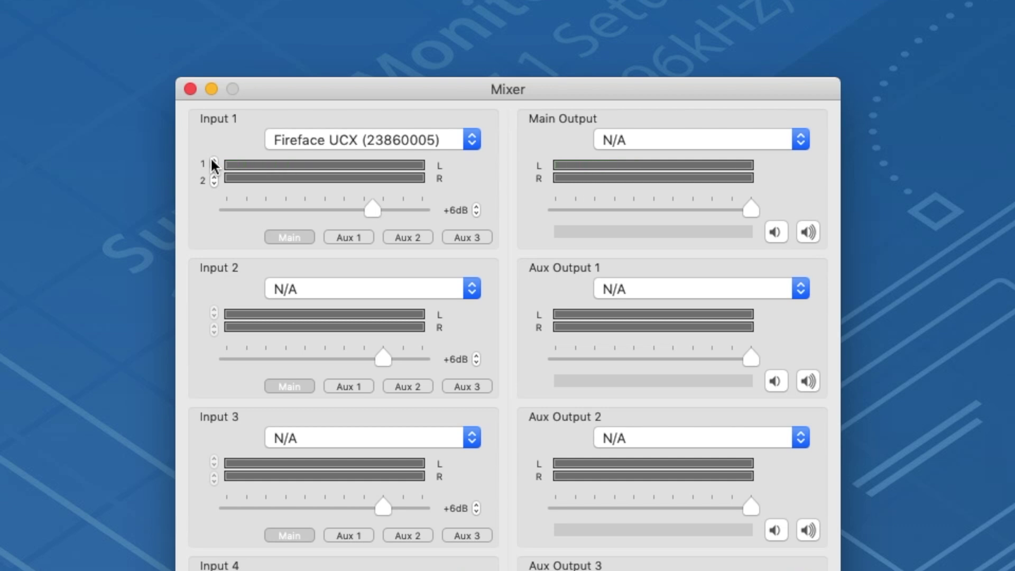
pyautogui.click(212, 159)
pyautogui.click(212, 160)
pyautogui.click(214, 177)
pyautogui.click(214, 177)
pyautogui.click(214, 177)
pyautogui.click(214, 177)
pyautogui.click(214, 177)
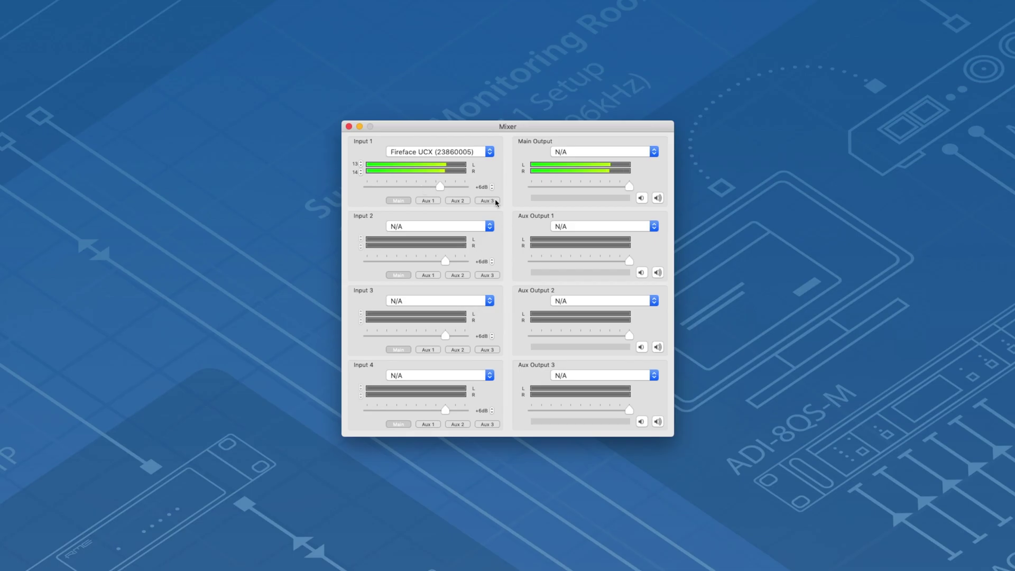
pyautogui.click(603, 154)
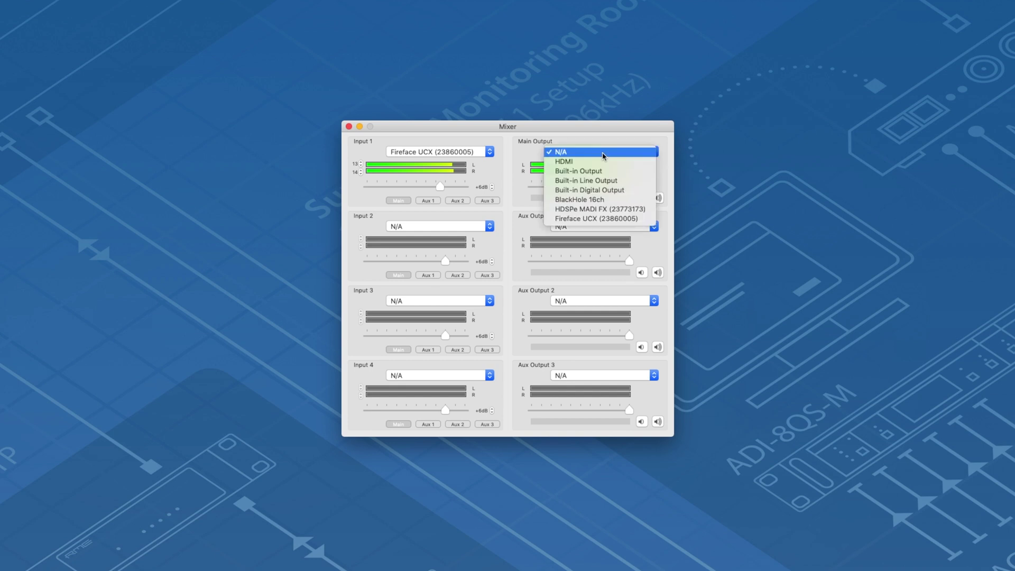
pyautogui.click(607, 205)
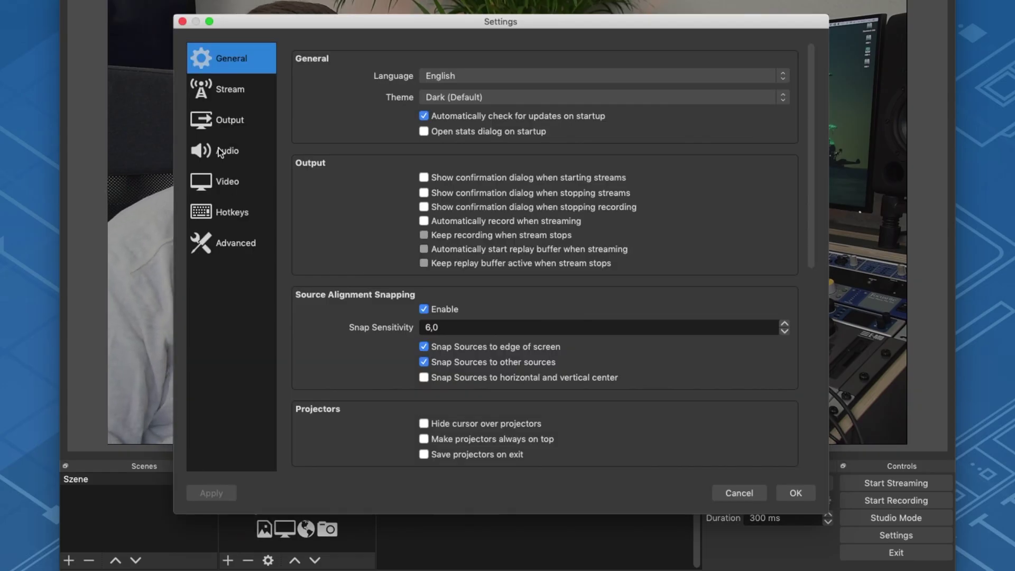
# Step: Set OBS Mic/Auxiliary Audio to BlackHole 16ch and apply the settings with OK
pyautogui.click(218, 148)
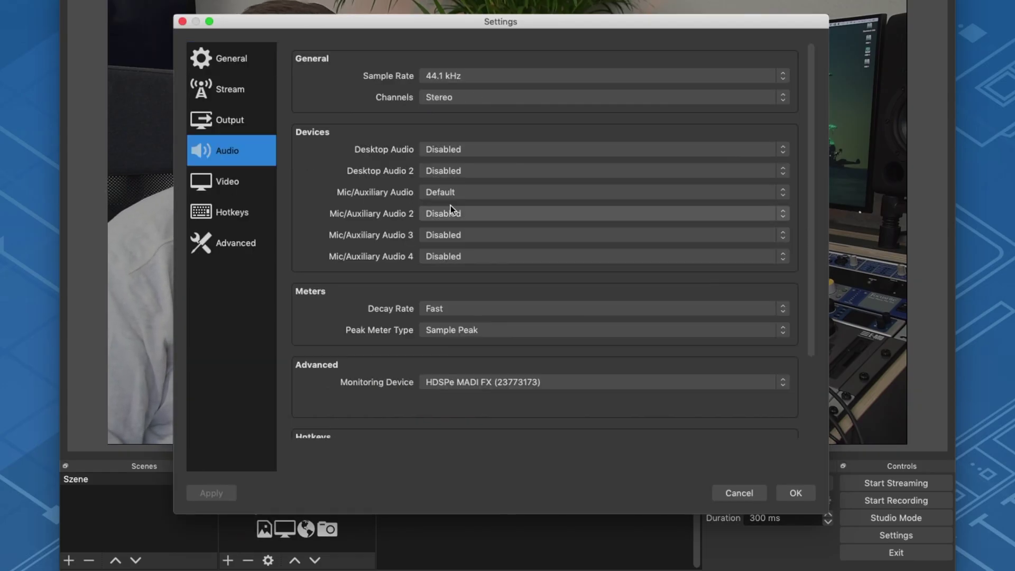
pyautogui.click(464, 197)
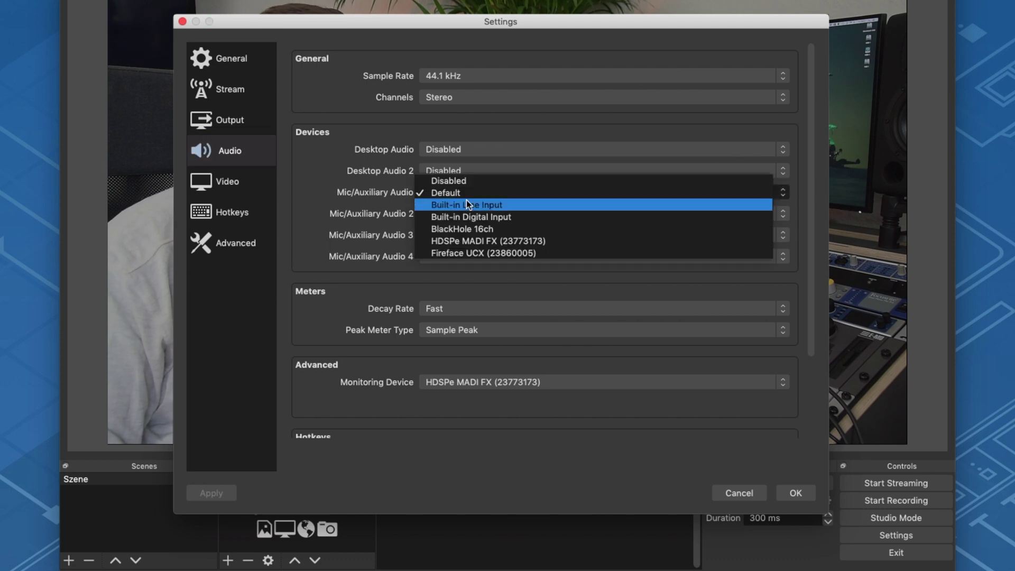
pyautogui.click(477, 227)
pyautogui.click(788, 495)
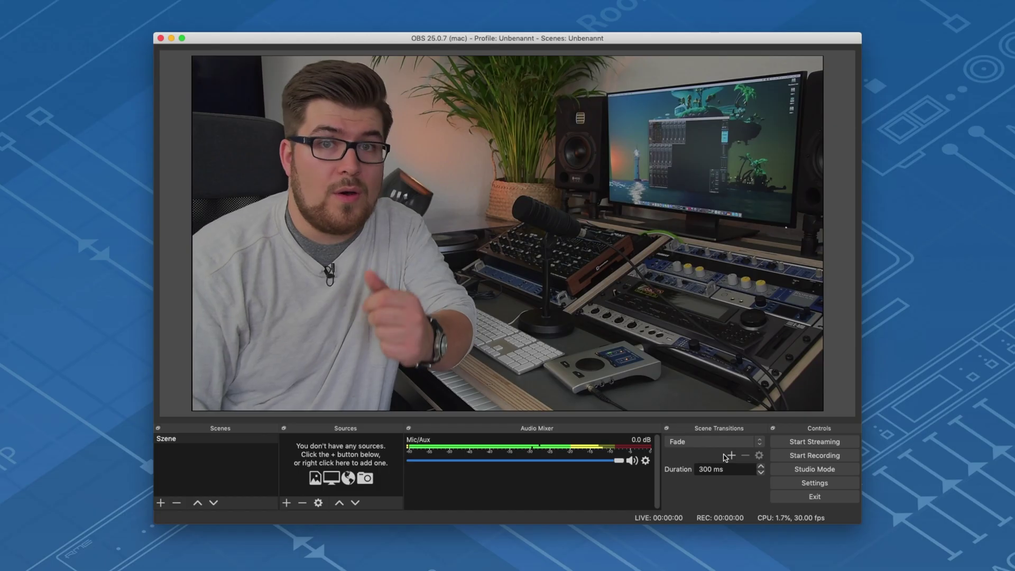